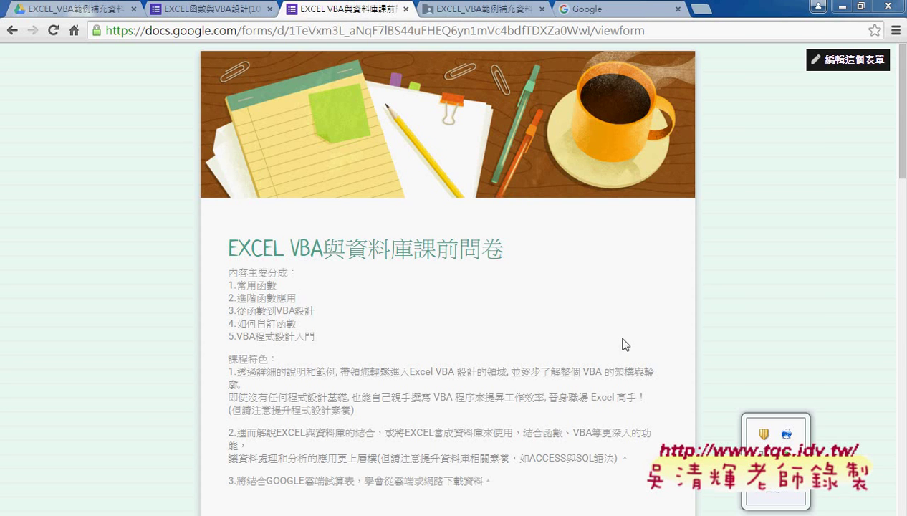
Dismiss the stray popup, switch to the Google tab and open 雲端硬碟 from the 更多 menu
{"action": "left_click", "coordinate": [615, 335]}
{"action": "left_click", "coordinate": [633, 7]}
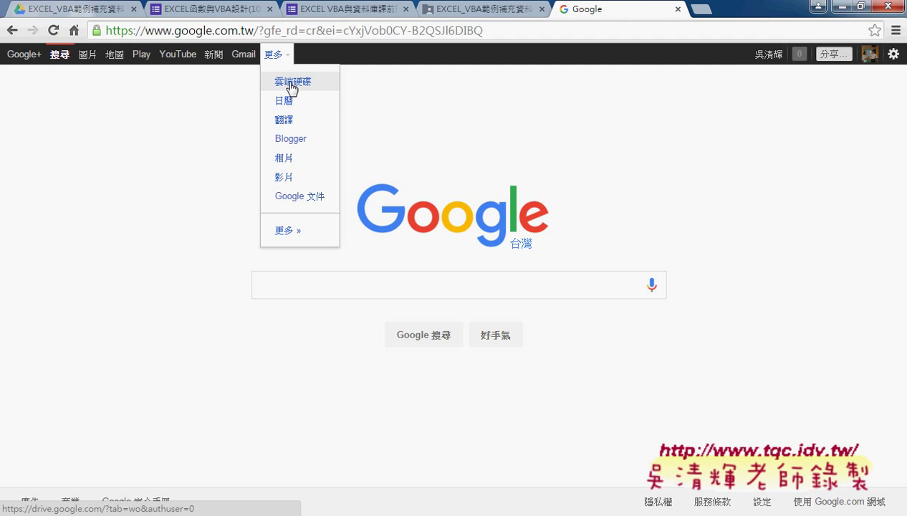
{"action": "left_click", "coordinate": [290, 83]}
{"action": "left_click_drag", "start_coordinate": [301, 92], "coordinate": [321, 88]}
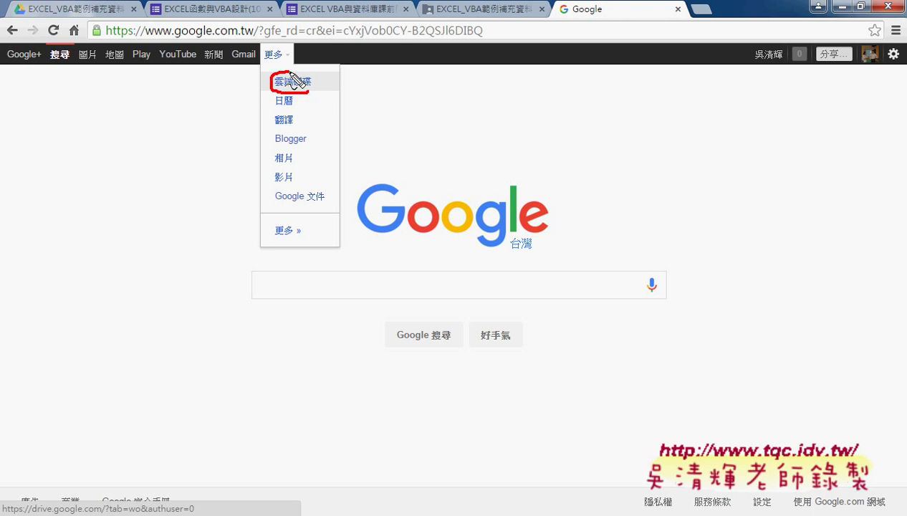
{"action": "left_click_drag", "start_coordinate": [252, 72], "coordinate": [273, 66]}
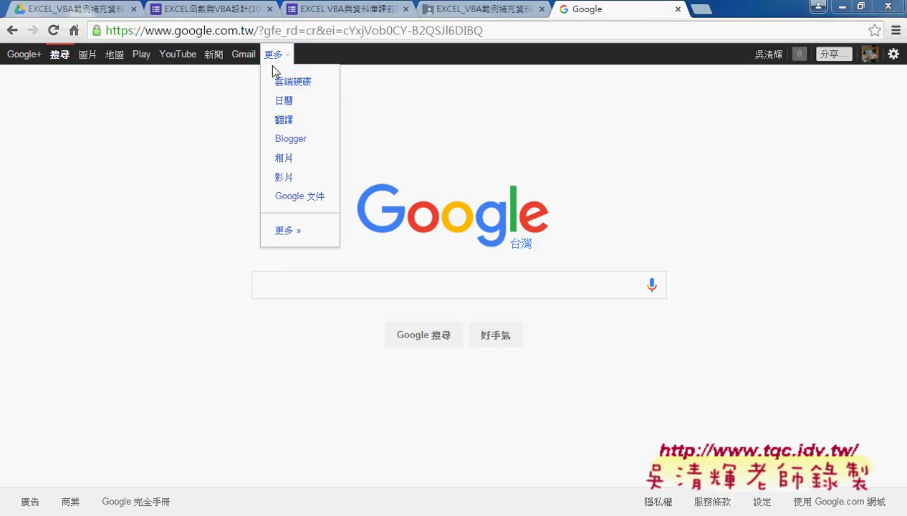
{"action": "left_click", "coordinate": [315, 82]}
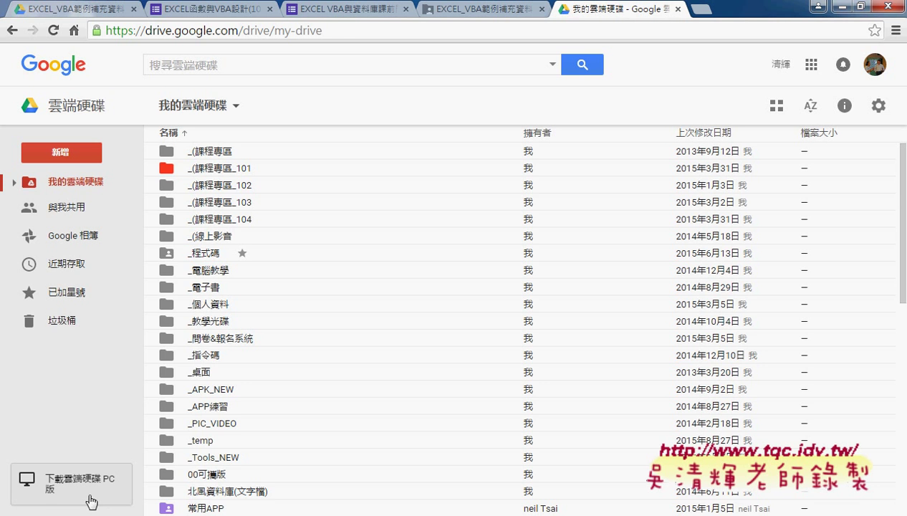
Review the per-file storage quota list (91 GB of 128 GB used), then go back to My Drive
{"action": "mouse_move", "coordinate": [55, 360]}
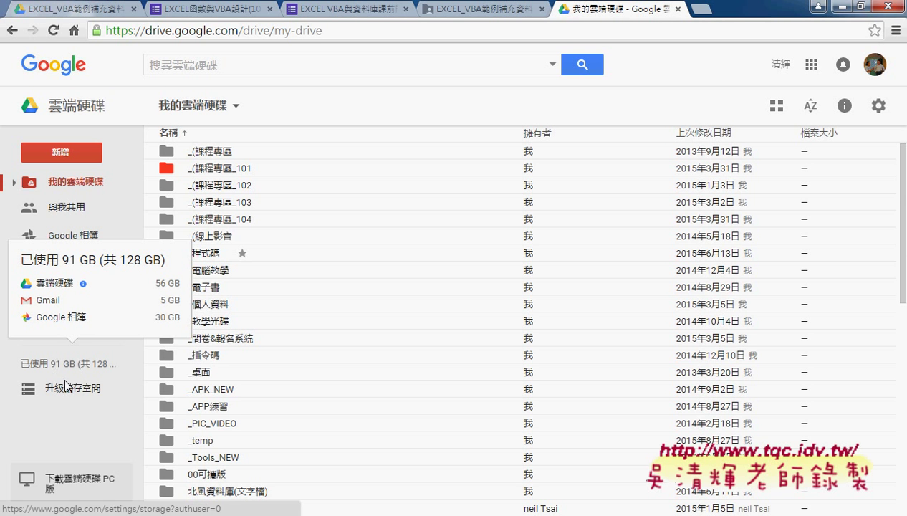
{"action": "left_click", "coordinate": [77, 282]}
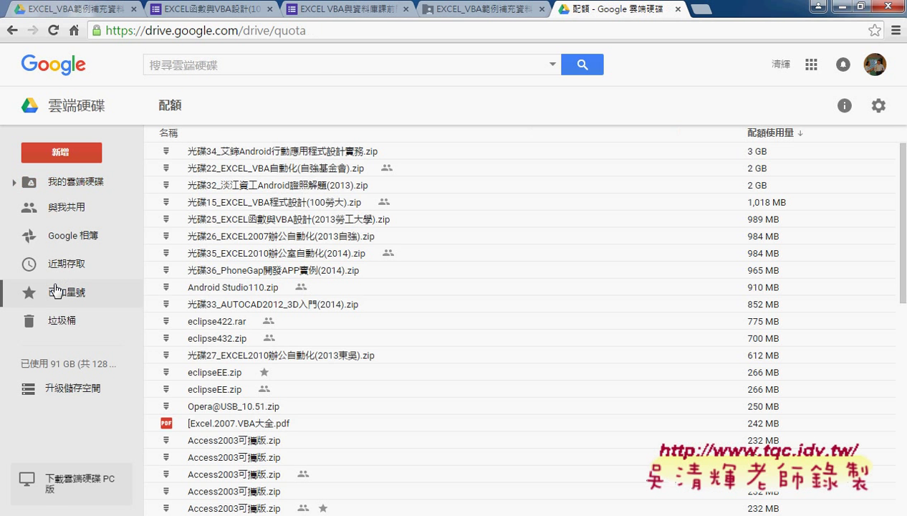
{"action": "left_click", "coordinate": [12, 31]}
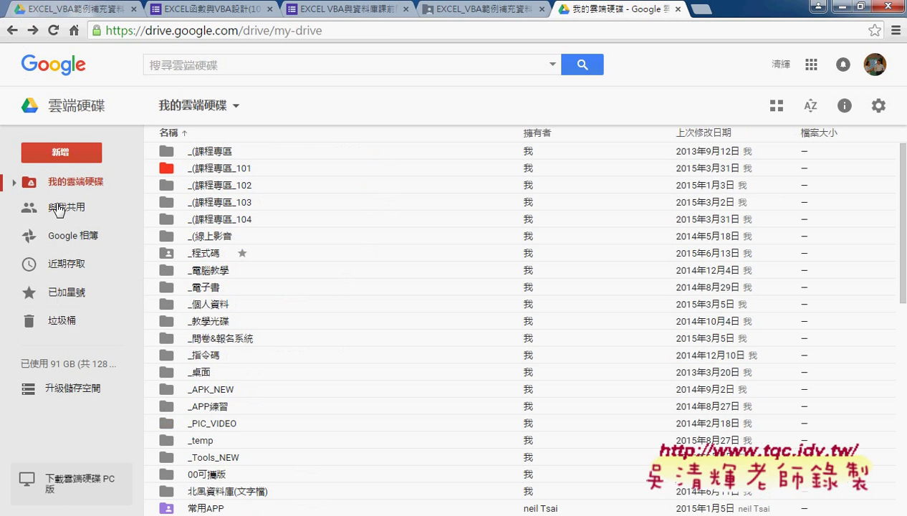
{"action": "left_click", "coordinate": [69, 391]}
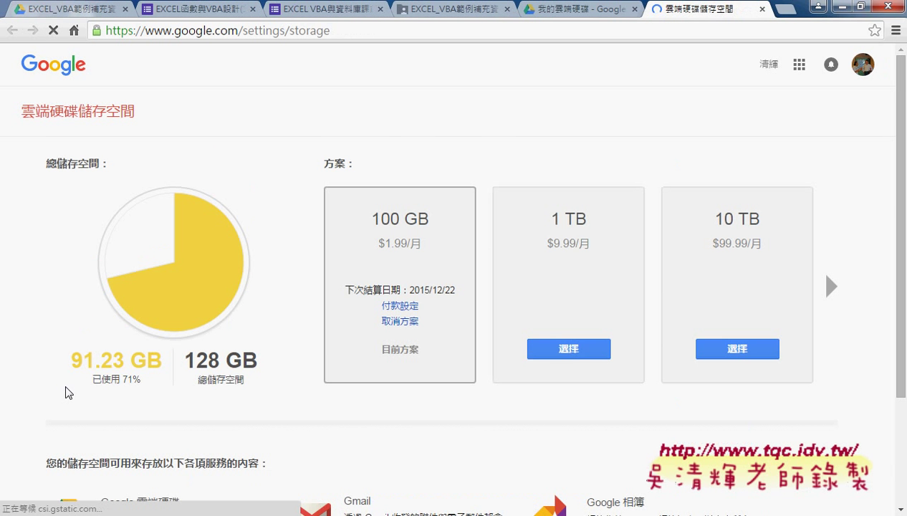
{"action": "mouse_move", "coordinate": [143, 298]}
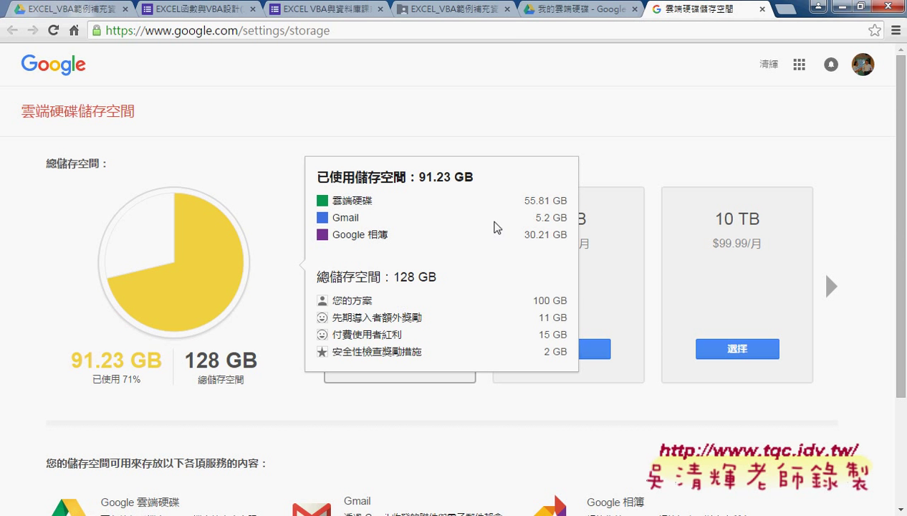
{"action": "mouse_move", "coordinate": [569, 307]}
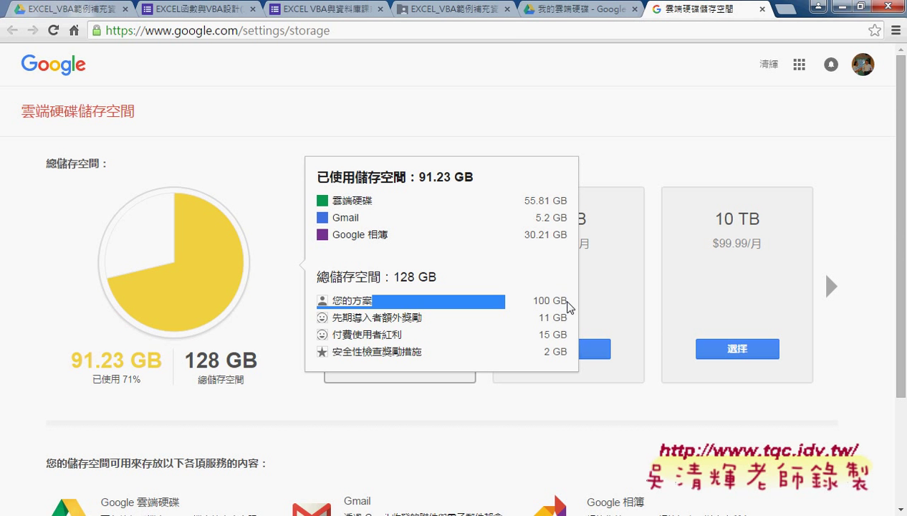
{"action": "left_click_drag", "start_coordinate": [567, 301], "coordinate": [532, 301]}
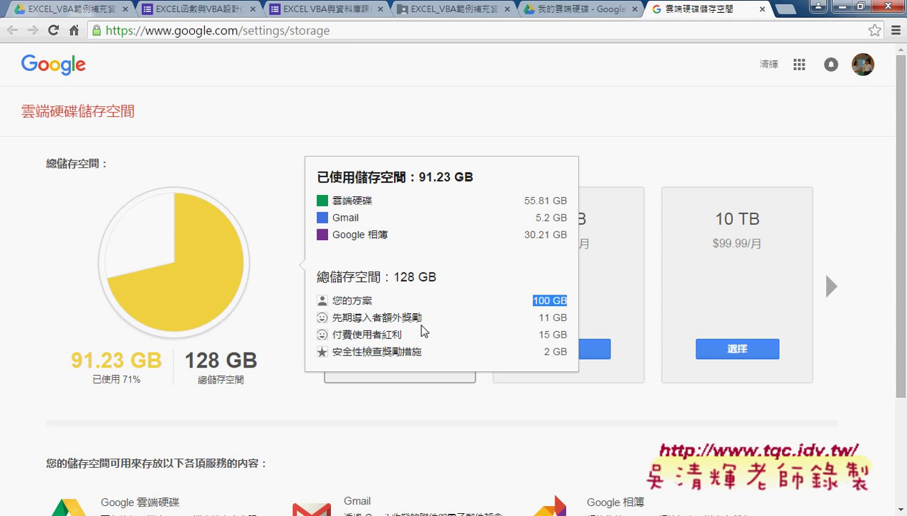
{"action": "left_click_drag", "start_coordinate": [331, 316], "coordinate": [568, 318]}
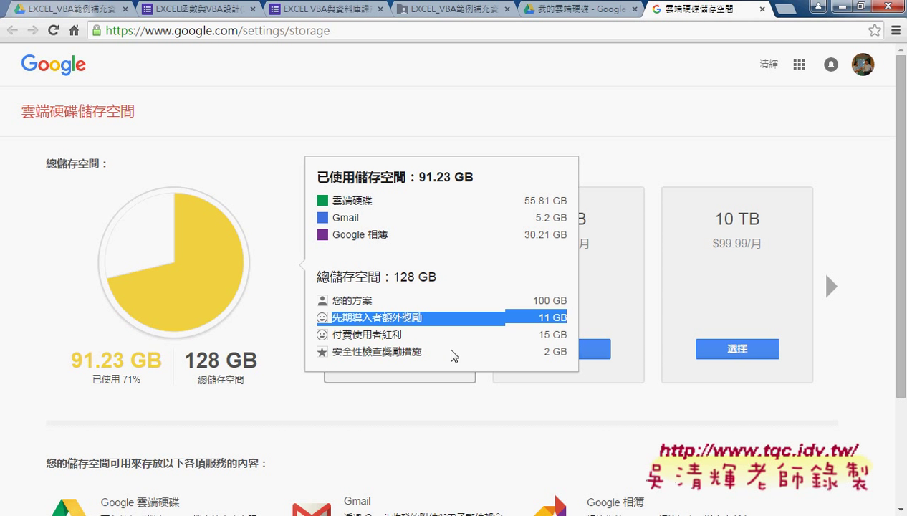
{"action": "left_click_drag", "start_coordinate": [332, 335], "coordinate": [413, 334]}
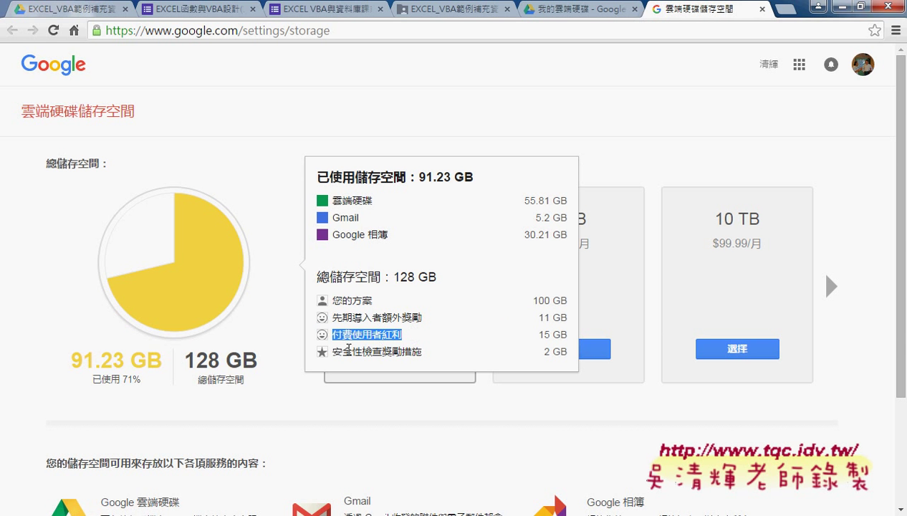
{"action": "left_click_drag", "start_coordinate": [343, 351], "coordinate": [529, 352]}
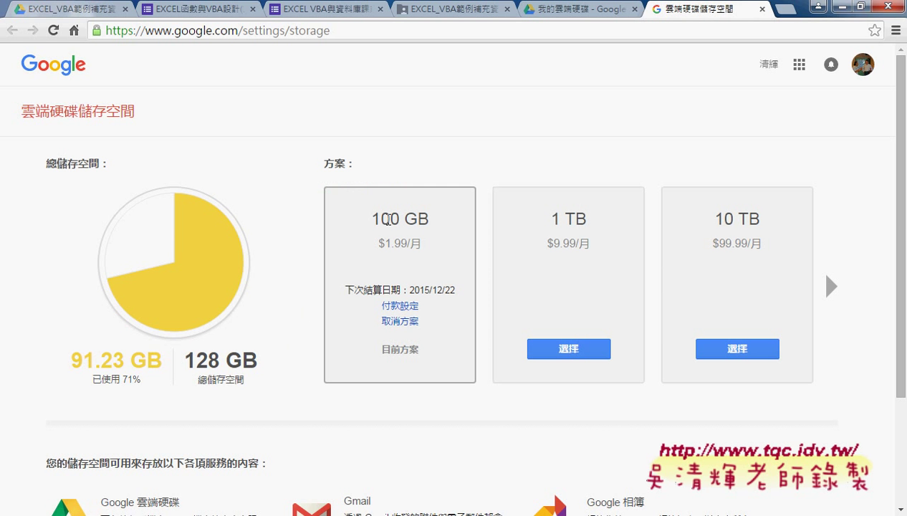
{"action": "left_click_drag", "start_coordinate": [384, 243], "coordinate": [408, 243]}
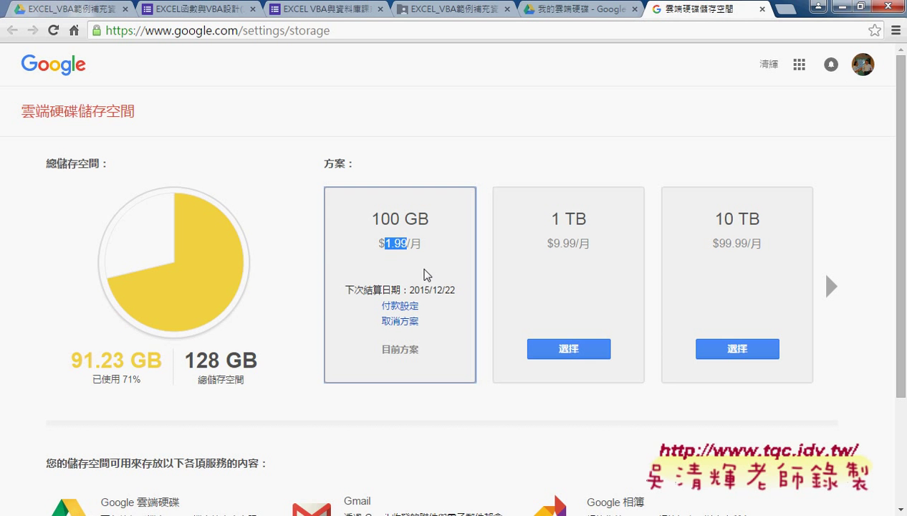
{"action": "left_click", "coordinate": [761, 8]}
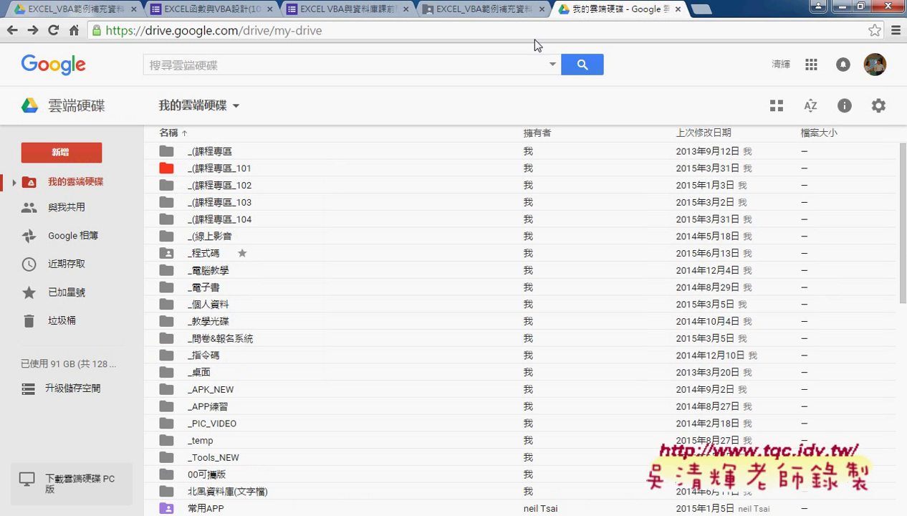
Create a blank form via 新增 > 更多 > Google 表單 and drag the EXCEL VBA survey tab into view
{"action": "left_click", "coordinate": [61, 154]}
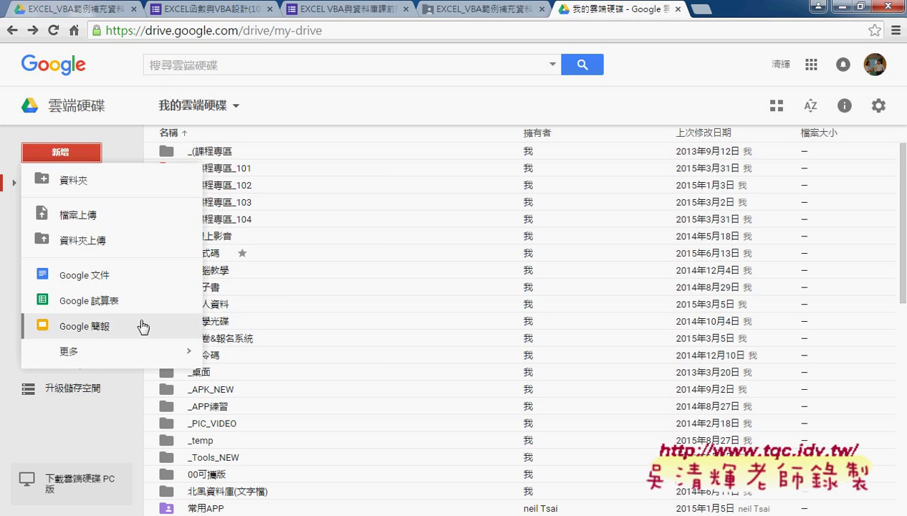
{"action": "mouse_move", "coordinate": [152, 354]}
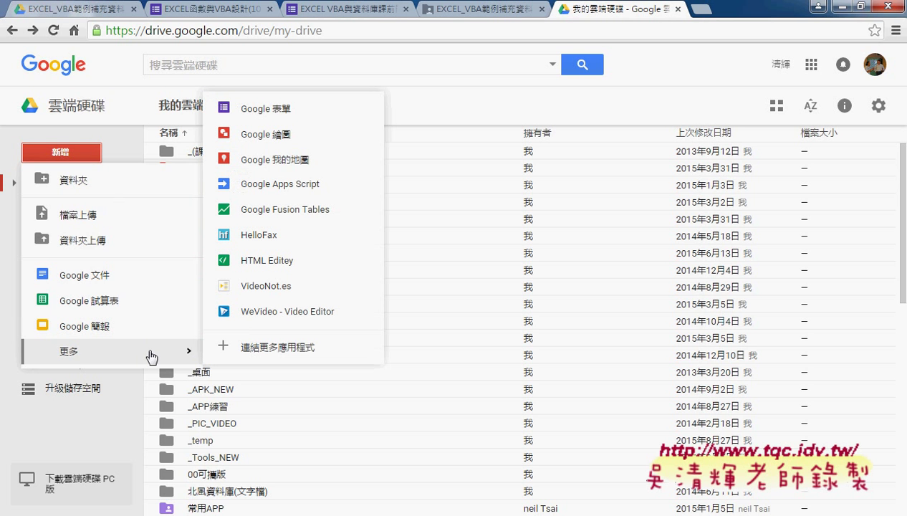
{"action": "left_click", "coordinate": [308, 109]}
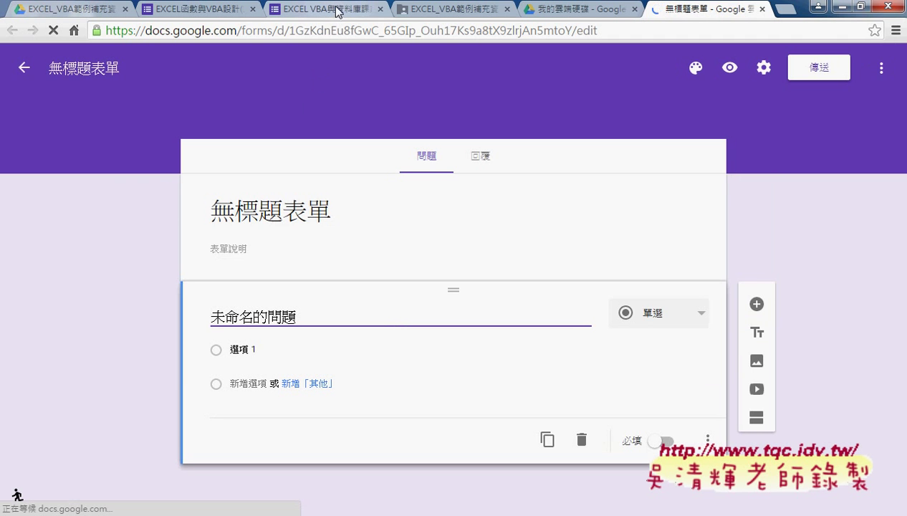
{"action": "left_click_drag", "start_coordinate": [337, 9], "coordinate": [617, 11]}
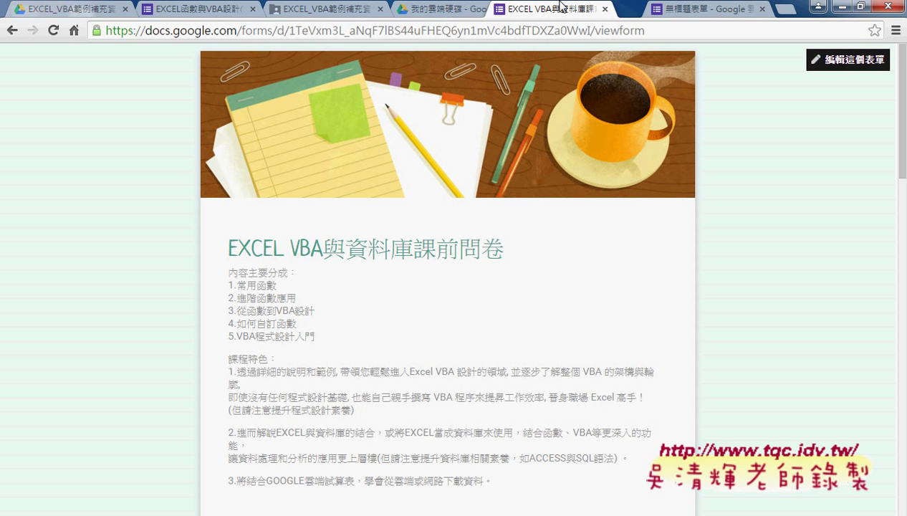
Open the EXCEL函數與VBA設計(104) survey for editing, select its title and description, then return to 無標題表單
{"action": "left_click", "coordinate": [872, 63]}
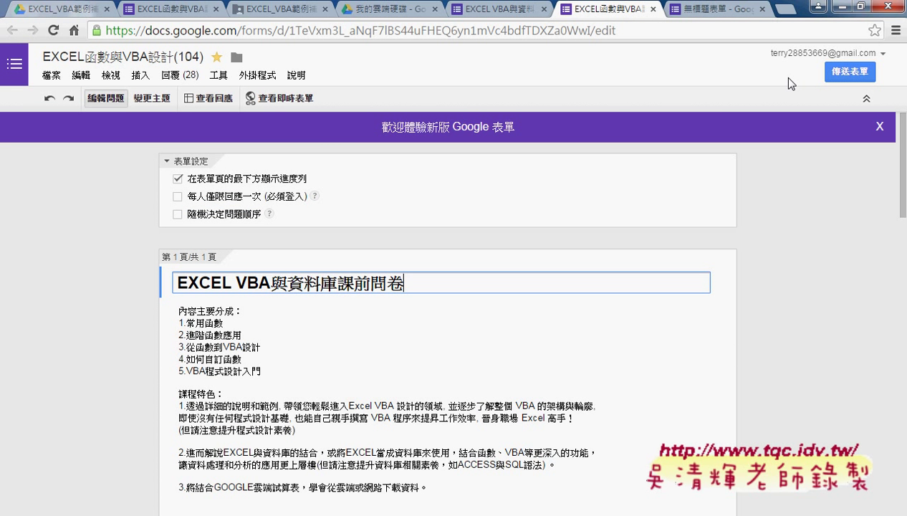
{"action": "left_click_drag", "start_coordinate": [405, 284], "coordinate": [181, 283]}
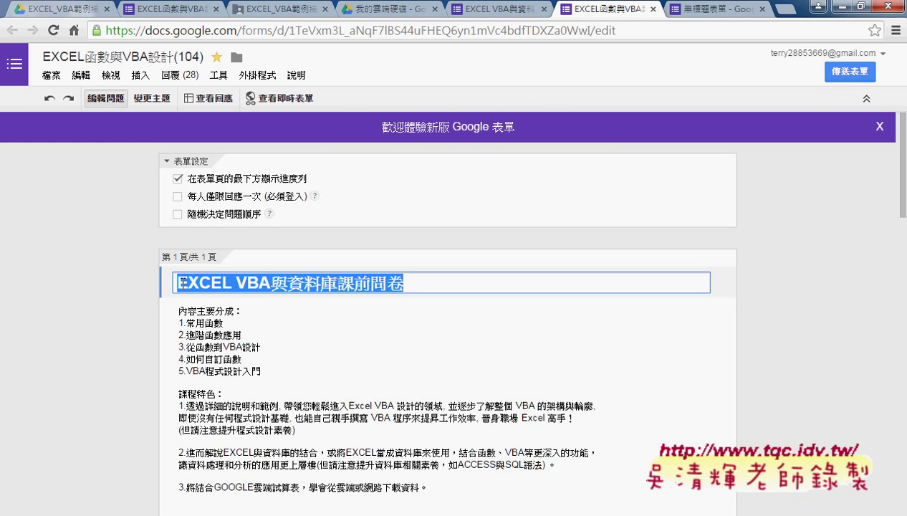
{"action": "left_click", "coordinate": [262, 371]}
{"action": "scroll", "coordinate": [373, 413], "scroll_direction": "down", "scroll_amount": 1}
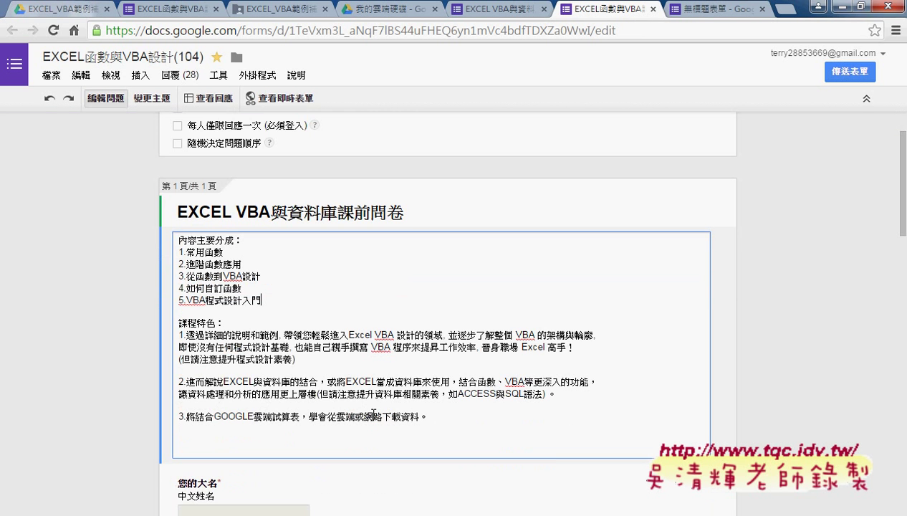
{"action": "left_click_drag", "start_coordinate": [433, 419], "coordinate": [172, 238]}
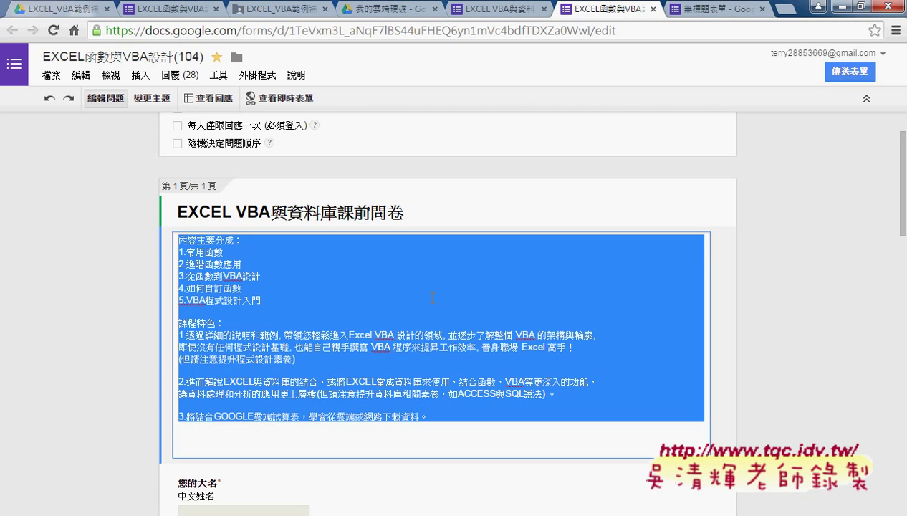
{"action": "left_click", "coordinate": [715, 10]}
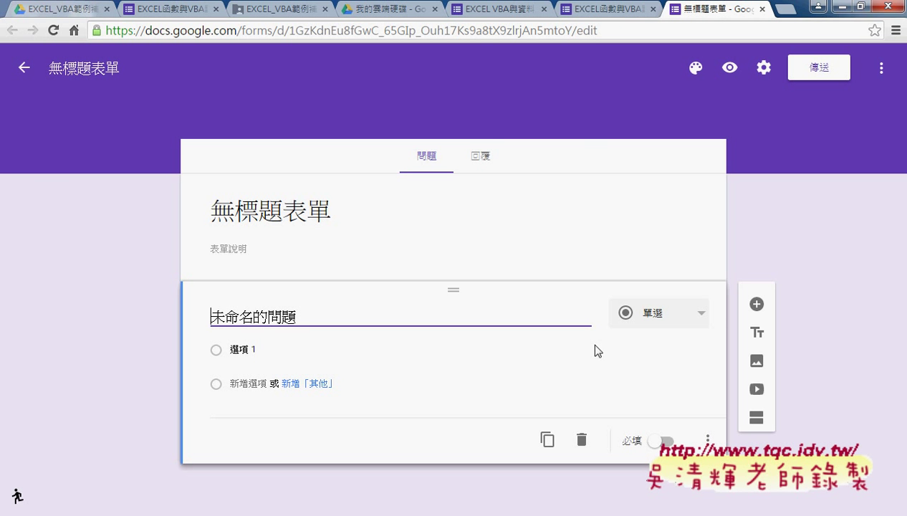
Open the first question's 單選 question-type dropdown and scroll through the available types
{"action": "left_click", "coordinate": [672, 324]}
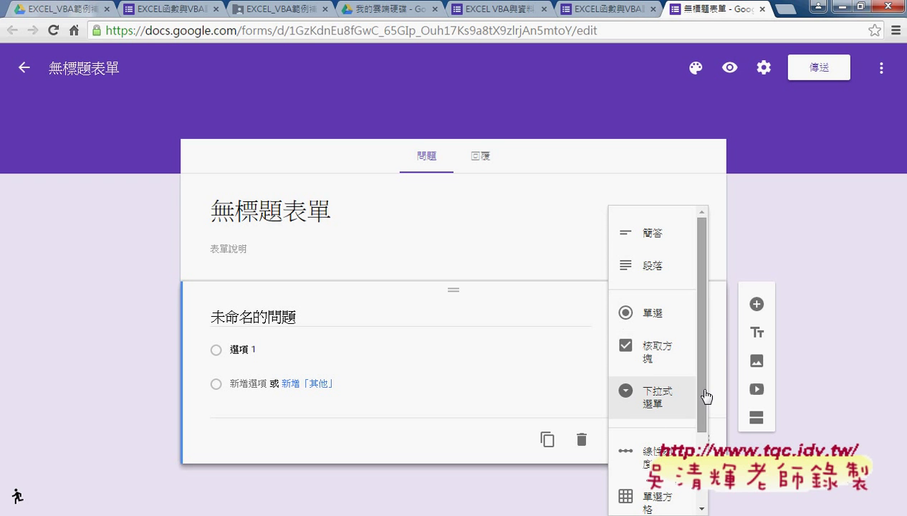
{"action": "scroll", "coordinate": [704, 448], "scroll_direction": "down", "scroll_amount": 2}
{"action": "scroll", "coordinate": [704, 447], "scroll_direction": "up", "scroll_amount": 2}
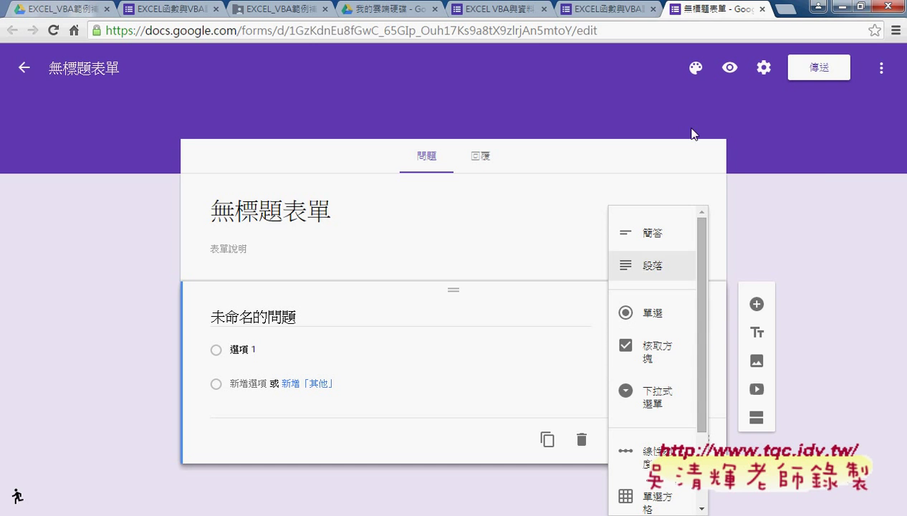
Switch to the EXCEL函數與VBA survey editor and open the 您的大名 question for editing
{"action": "left_click", "coordinate": [621, 7]}
{"action": "scroll", "coordinate": [428, 281], "scroll_direction": "down", "scroll_amount": 2}
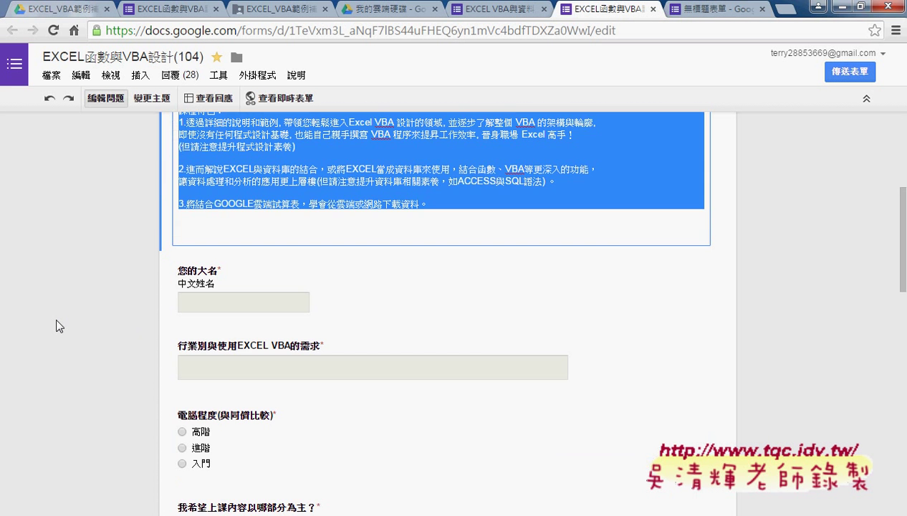
{"action": "scroll", "coordinate": [105, 216], "scroll_direction": "down", "scroll_amount": 3}
{"action": "left_click", "coordinate": [279, 170]}
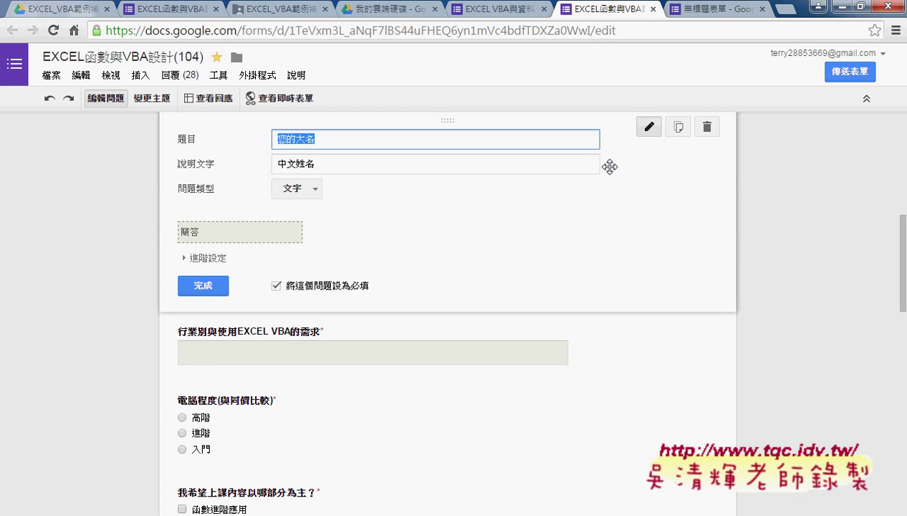
{"action": "left_click", "coordinate": [650, 129]}
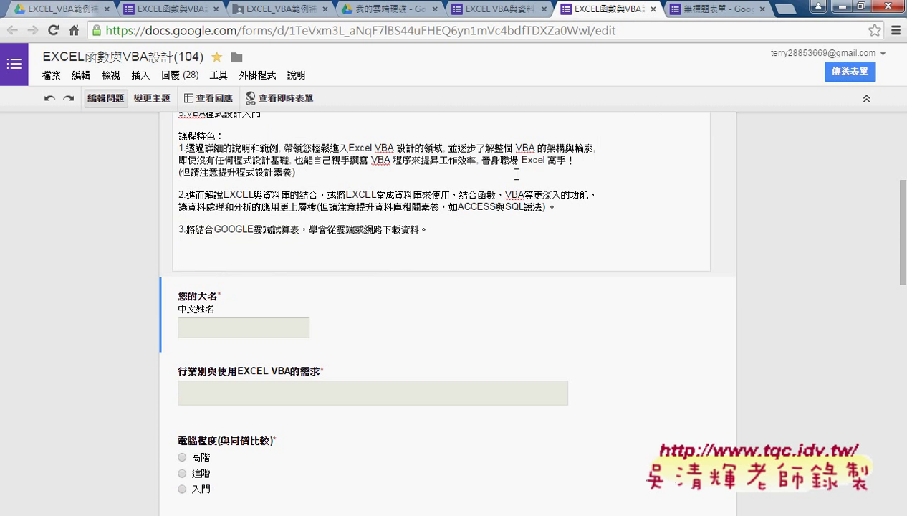
{"action": "left_click", "coordinate": [650, 292]}
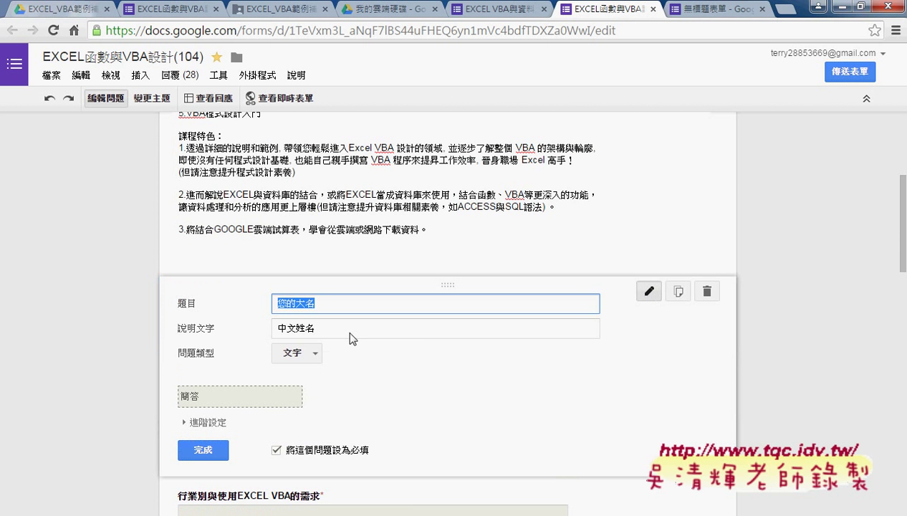
Browse the 您的大名 question-type list and dismiss it, leaving the type as 文字
{"action": "left_click", "coordinate": [315, 352]}
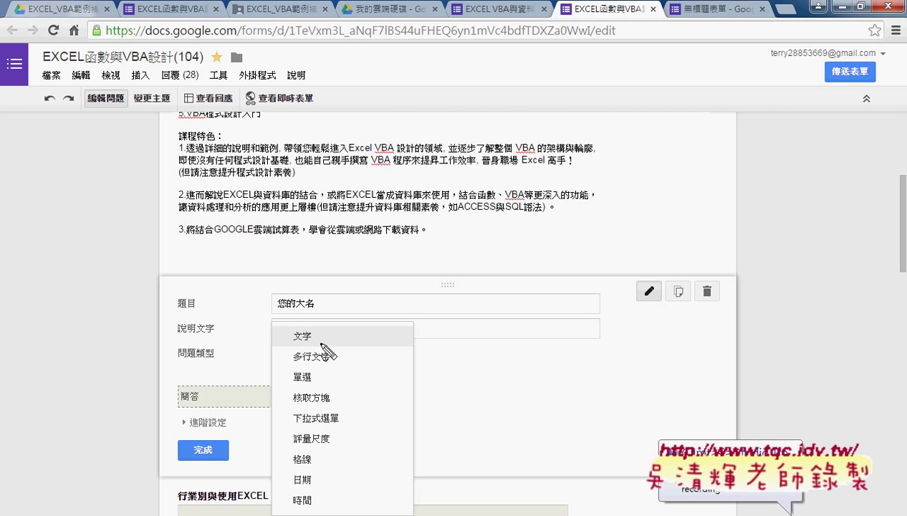
{"action": "mouse_move", "coordinate": [293, 346]}
{"action": "left_mouse_down"}
{"action": "mouse_move", "coordinate": [315, 344]}
{"action": "mouse_move", "coordinate": [293, 367]}
{"action": "left_mouse_up"}
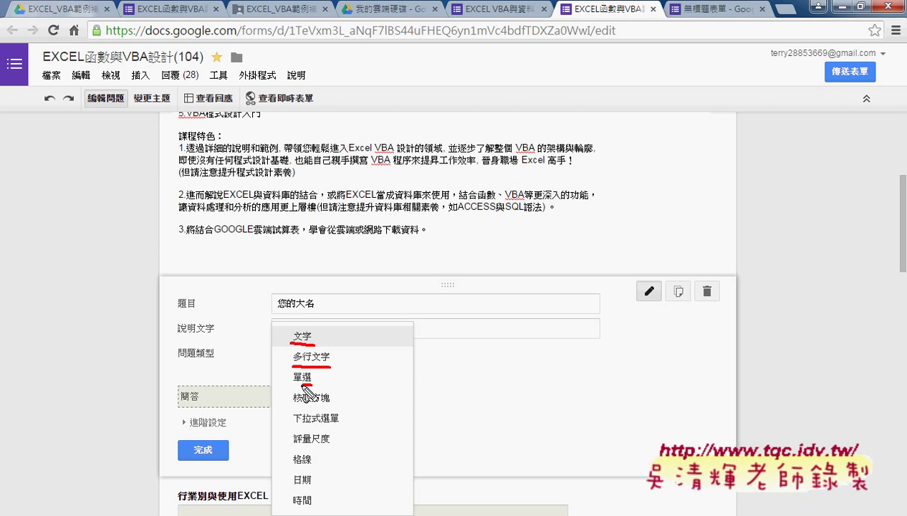
{"action": "left_click_drag", "start_coordinate": [313, 384], "coordinate": [294, 385]}
{"action": "left_click_drag", "start_coordinate": [330, 406], "coordinate": [290, 394]}
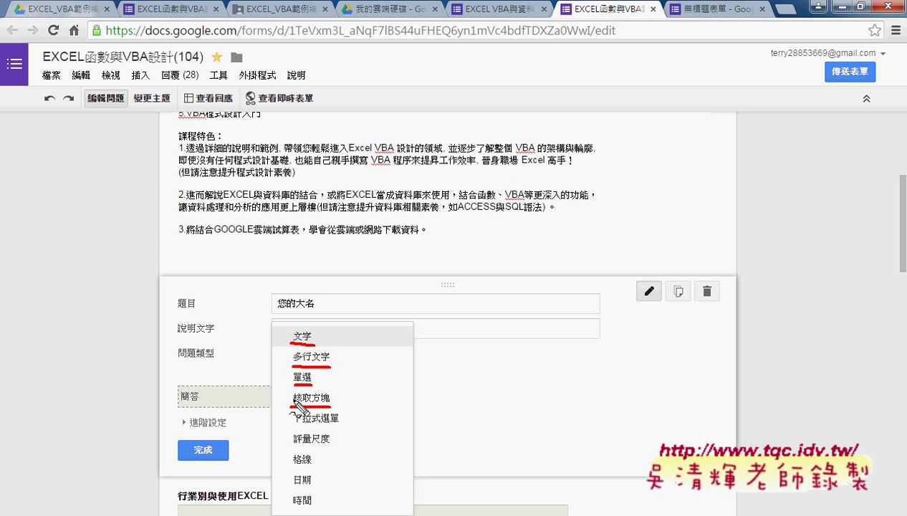
{"action": "key", "text": "Escape"}
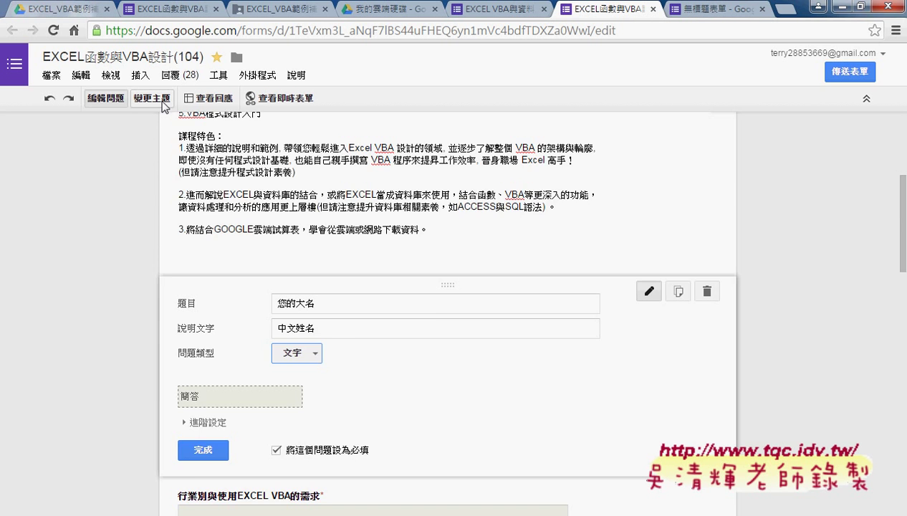
Show the 家庭作業 theme choices, open the survey's live viewform page and select its address
{"action": "left_click", "coordinate": [165, 107]}
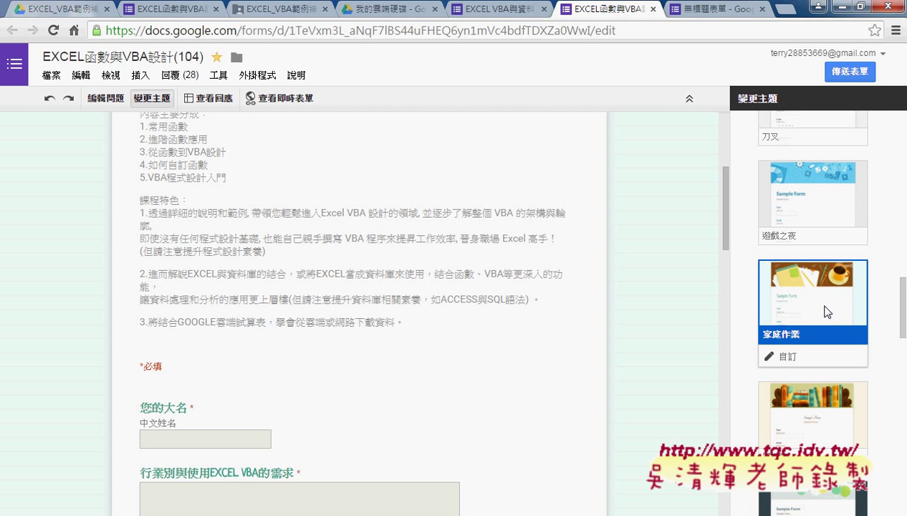
{"action": "left_click", "coordinate": [291, 105]}
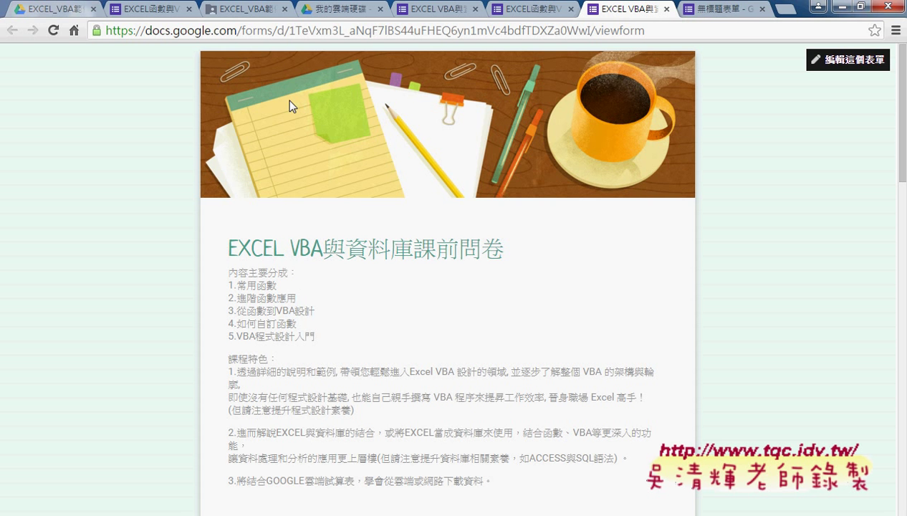
{"action": "left_click", "coordinate": [353, 29]}
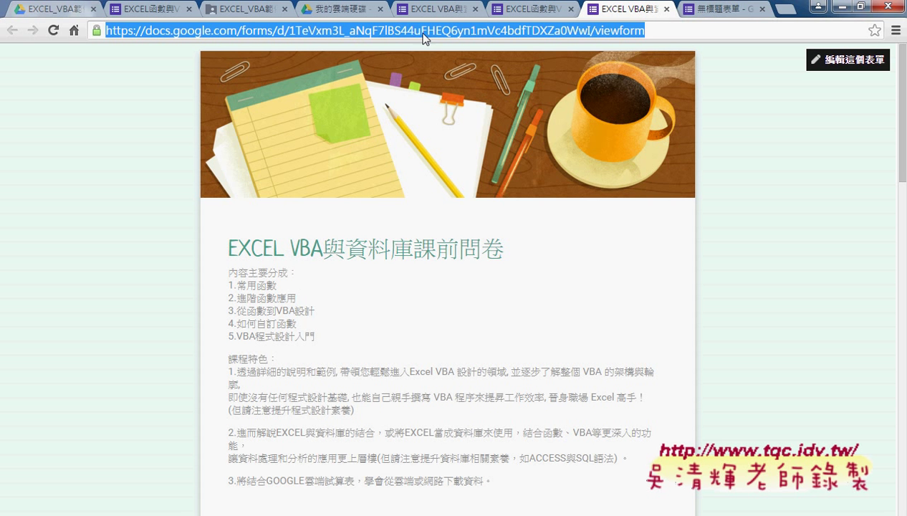
Open a new tab and enter goo.gl in the address bar, fixing the go.gl typo
{"action": "left_click", "coordinate": [781, 10]}
{"action": "type", "text": "g"}
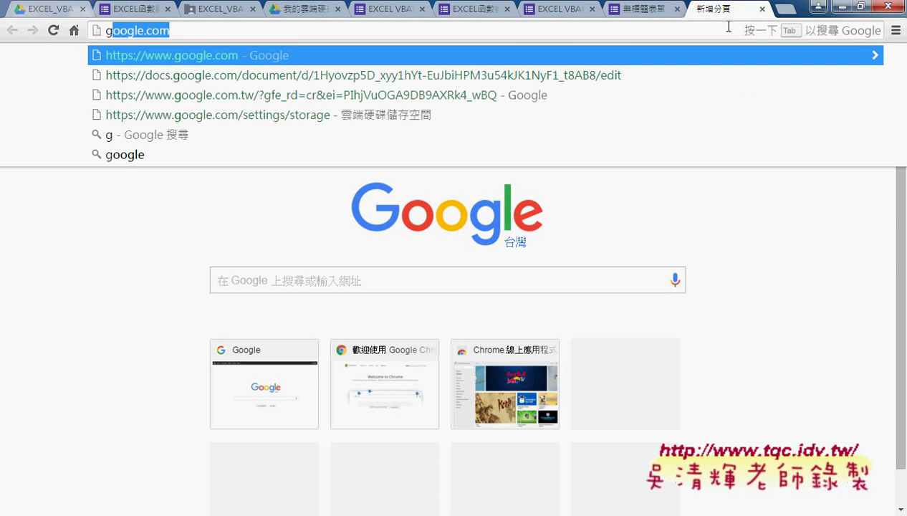
{"action": "type", "text": "o.g"}
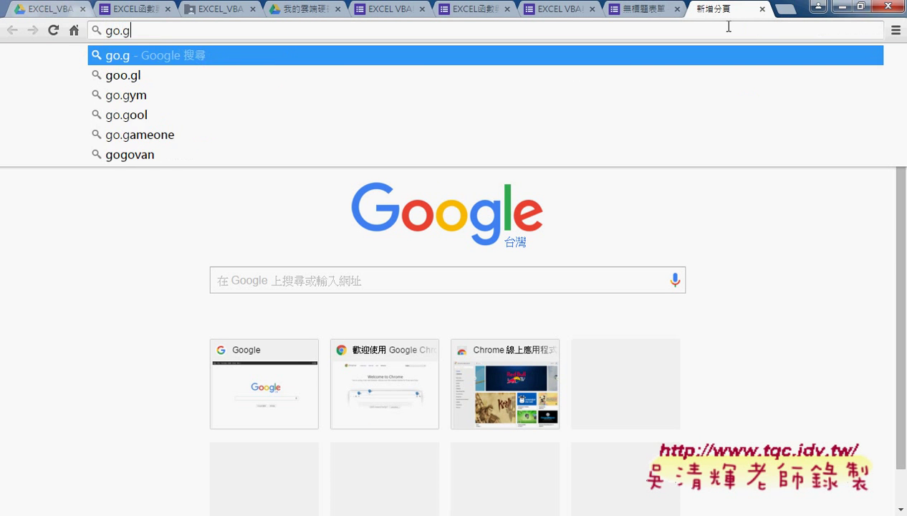
{"action": "type", "text": "l"}
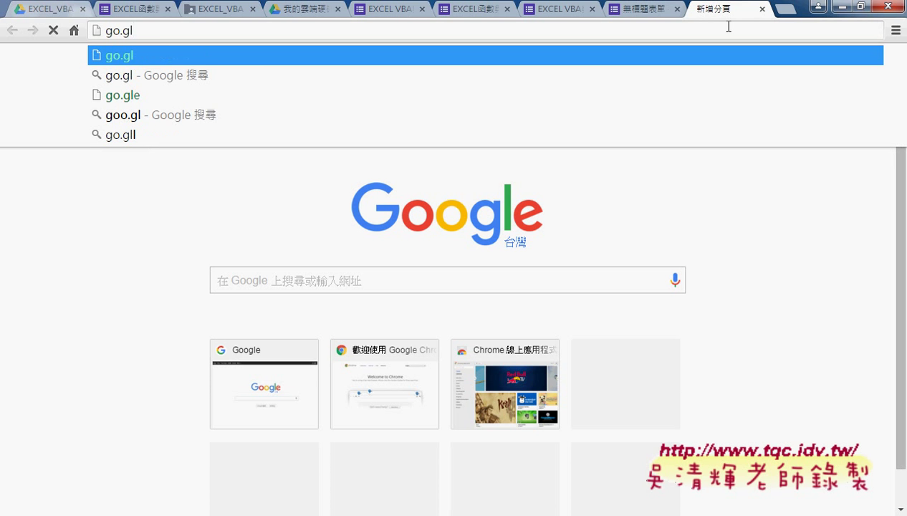
{"action": "key", "text": "Left"}
{"action": "type", "text": "o"}
{"action": "key", "text": "Return"}
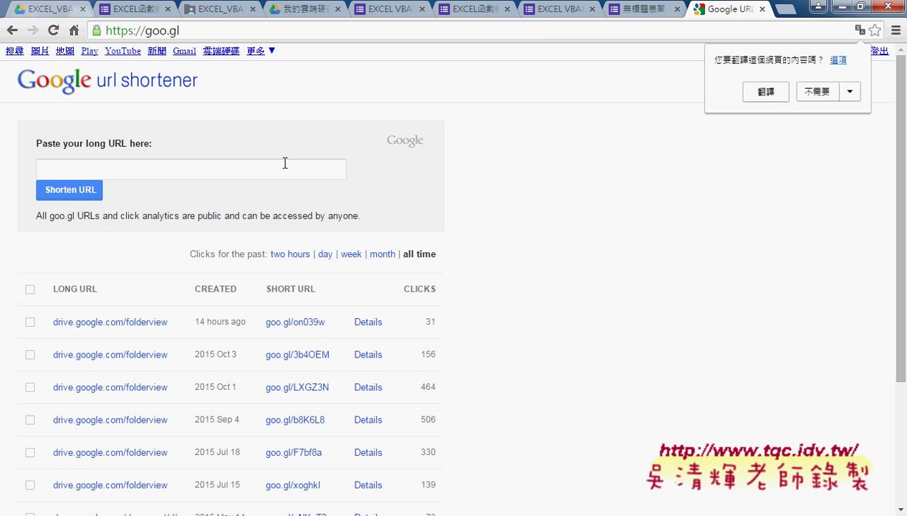
Paste the survey's viewform URL into goo.gl, shorten it to goo.gl/7SRKCp and open its analytics
{"action": "left_click", "coordinate": [559, 13]}
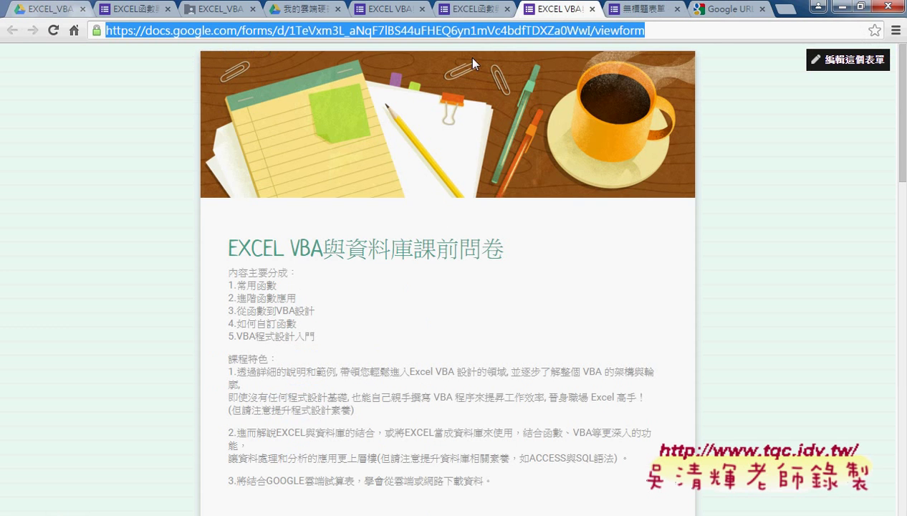
{"action": "right_click", "coordinate": [478, 34]}
{"action": "left_click", "coordinate": [702, 9]}
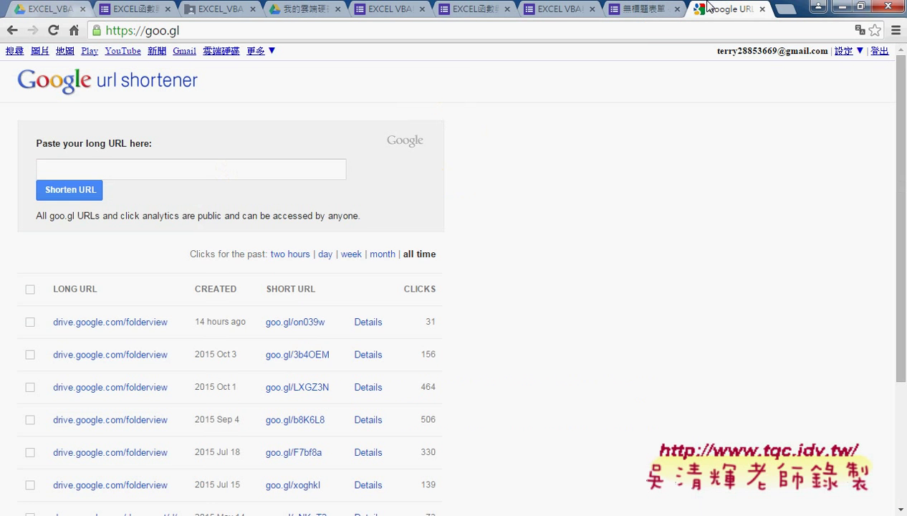
{"action": "right_click", "coordinate": [206, 167]}
{"action": "left_click", "coordinate": [262, 253]}
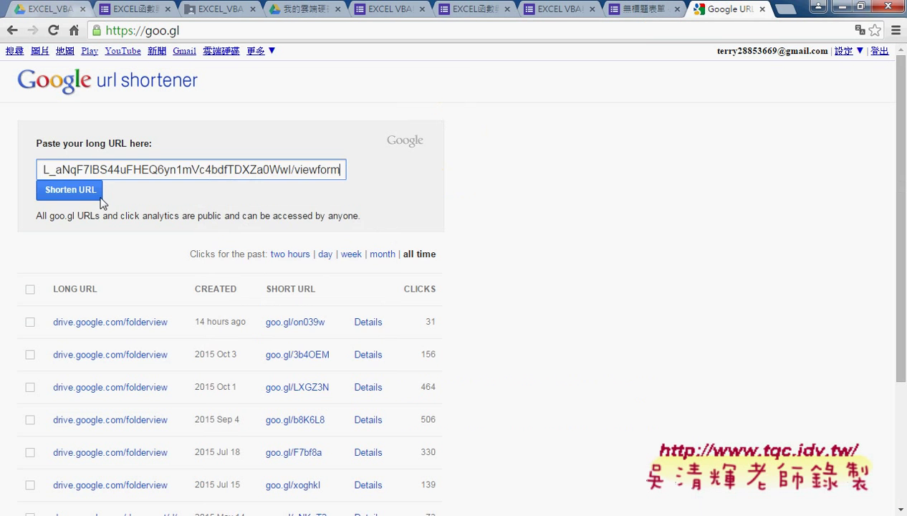
{"action": "left_click", "coordinate": [88, 194]}
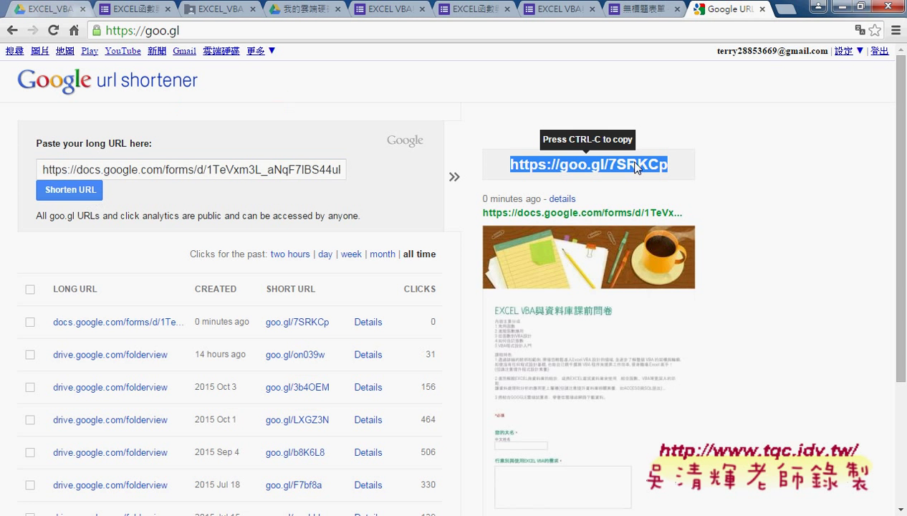
{"action": "left_click", "coordinate": [565, 201]}
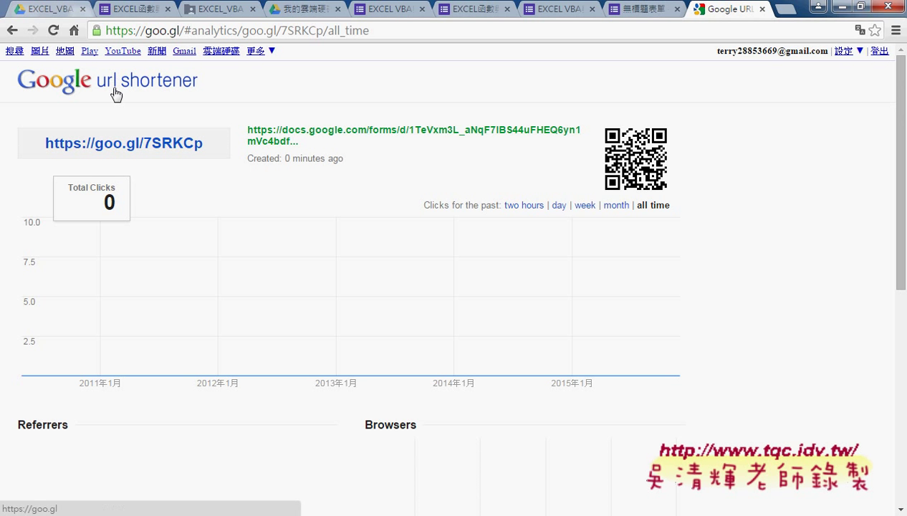
Go back to the shortened-links list and open analytics for goo.gl/b8K6L8
{"action": "left_click", "coordinate": [12, 31]}
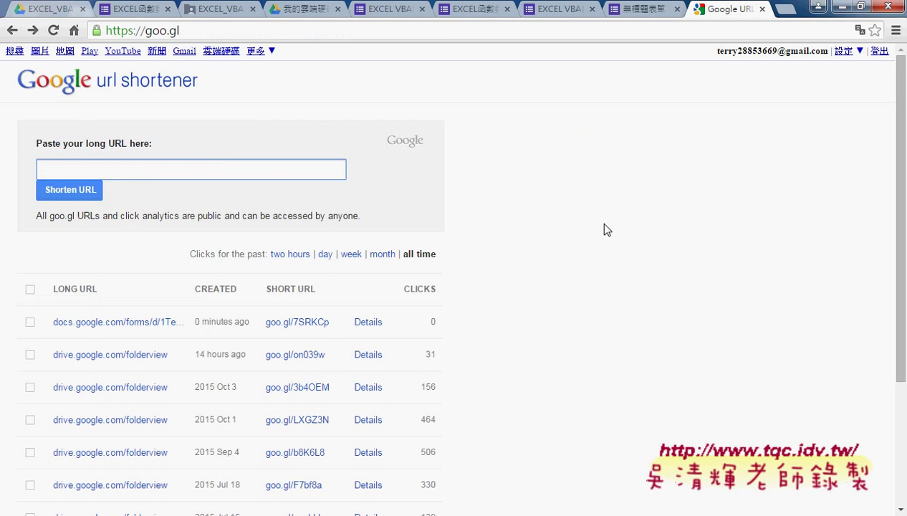
{"action": "scroll", "coordinate": [597, 222], "scroll_direction": "down", "scroll_amount": 1}
{"action": "scroll", "coordinate": [598, 222], "scroll_direction": "down", "scroll_amount": 1}
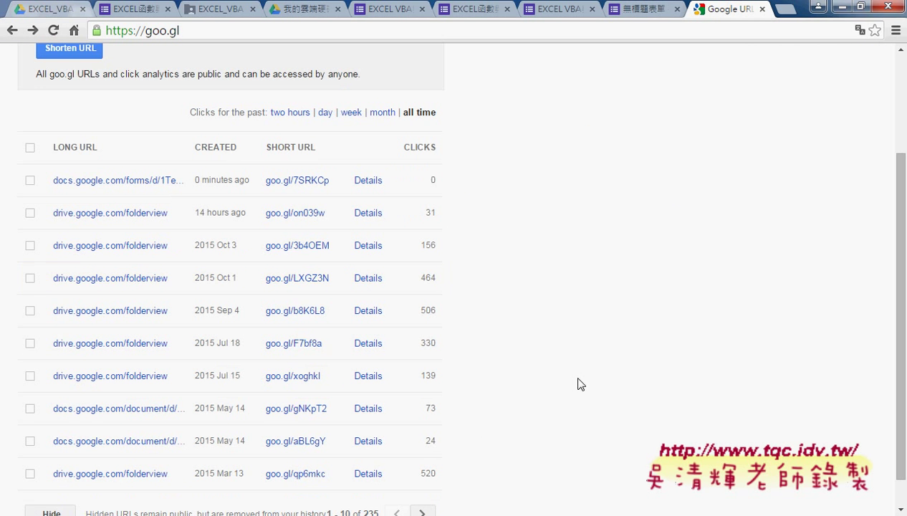
{"action": "left_click", "coordinate": [369, 312]}
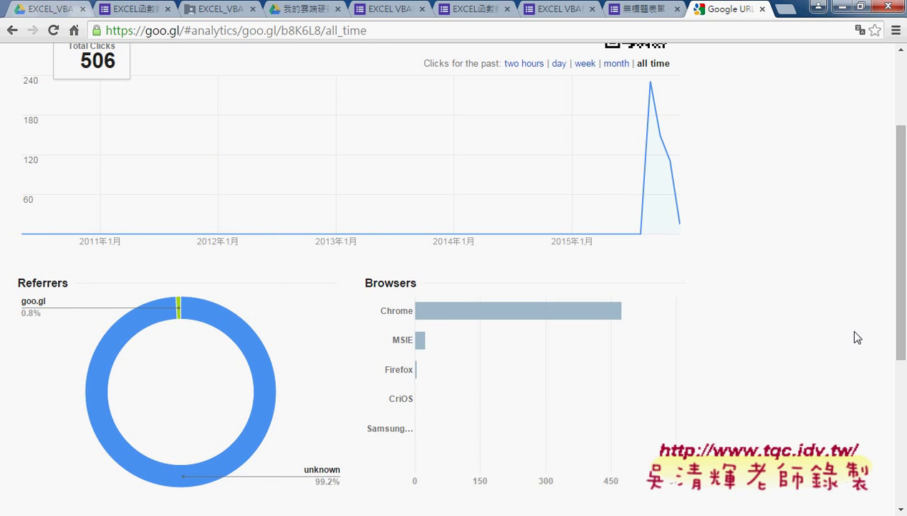
Limit the goo.gl/b8K6L8 click chart to the past month: 121 clicks versus 506 all-time
{"action": "scroll", "coordinate": [854, 331], "scroll_direction": "up", "scroll_amount": 1}
{"action": "left_click", "coordinate": [618, 135]}
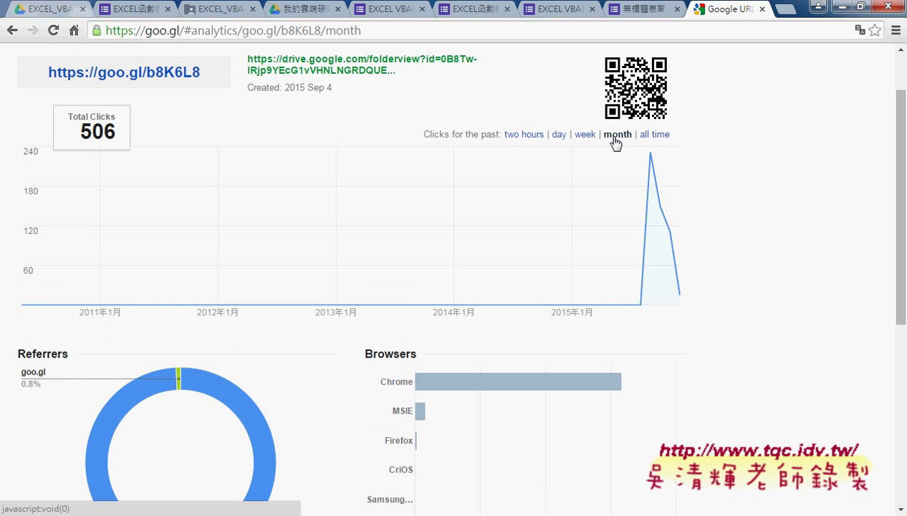
{"action": "mouse_move", "coordinate": [24, 163]}
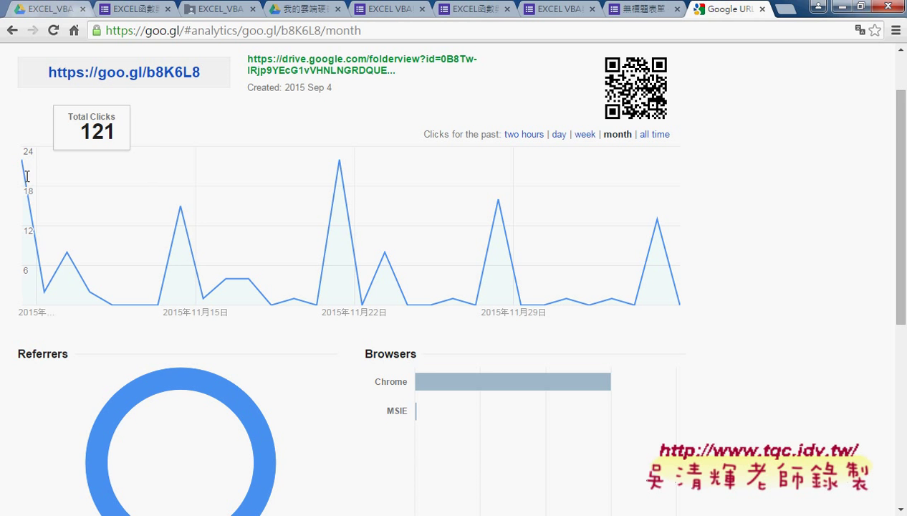
{"action": "mouse_move", "coordinate": [45, 294]}
{"action": "mouse_move", "coordinate": [62, 255]}
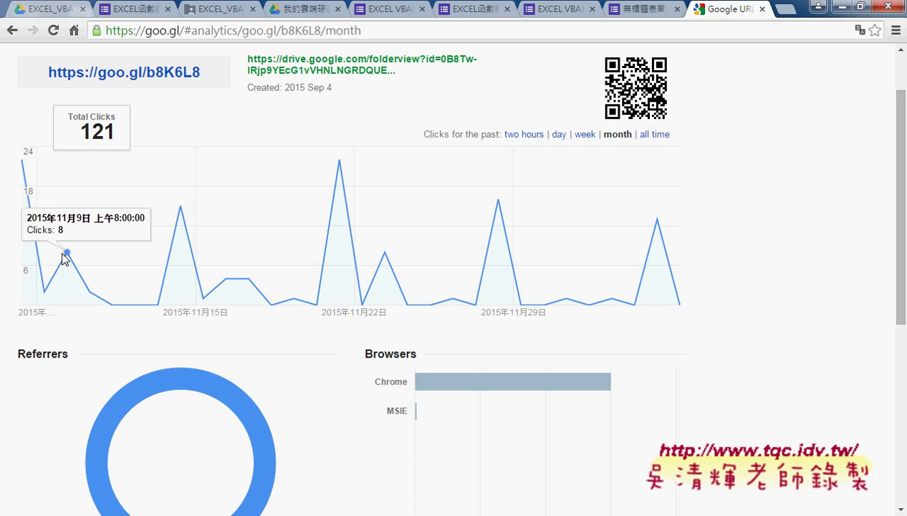